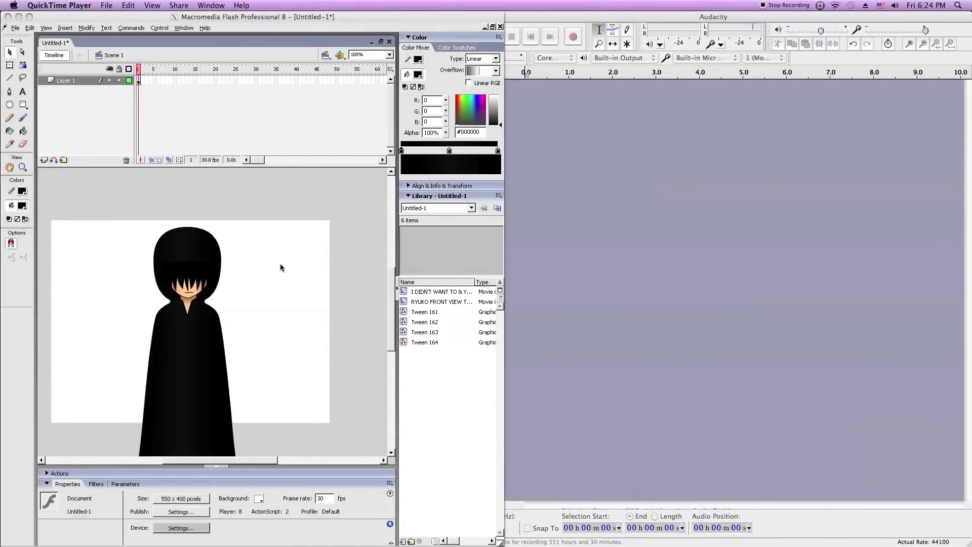
# - Open the RYUKO FRONT VIEW TALKING character, then its nested I DIDN'T WANT TO & YOUR SWORD clip
pyautogui.click(98, 184)
pyautogui.moveTo(97, 190); pyautogui.dragTo(288, 458)
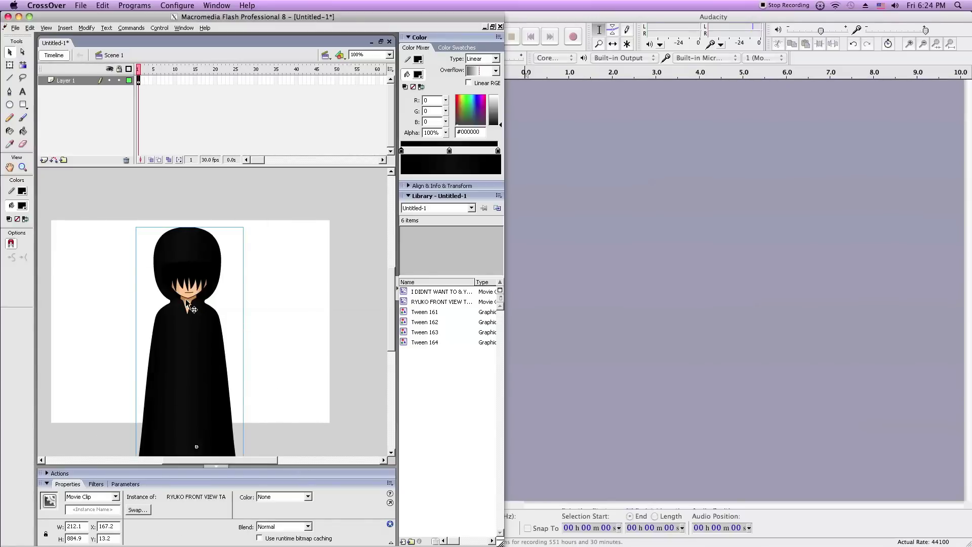
pyautogui.doubleClick(204, 284)
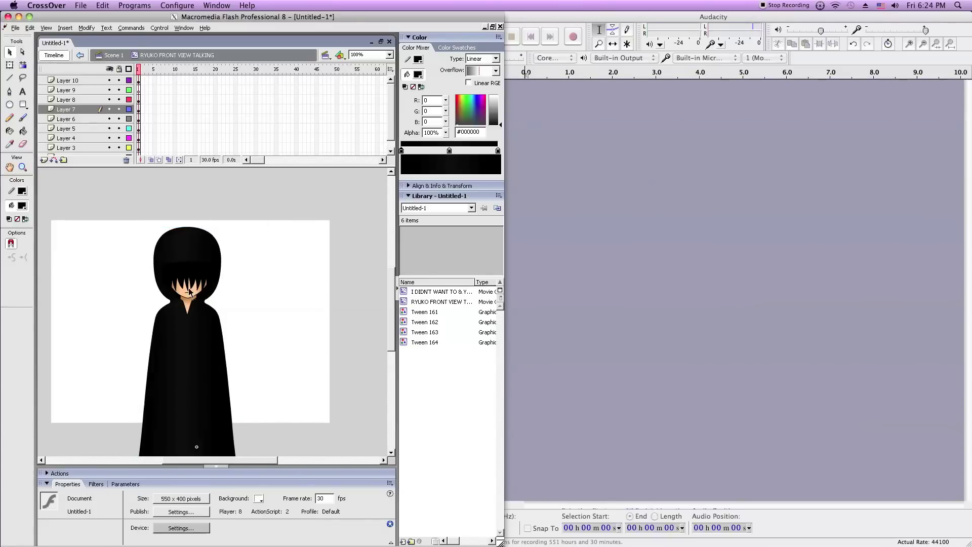
pyautogui.doubleClick(190, 291)
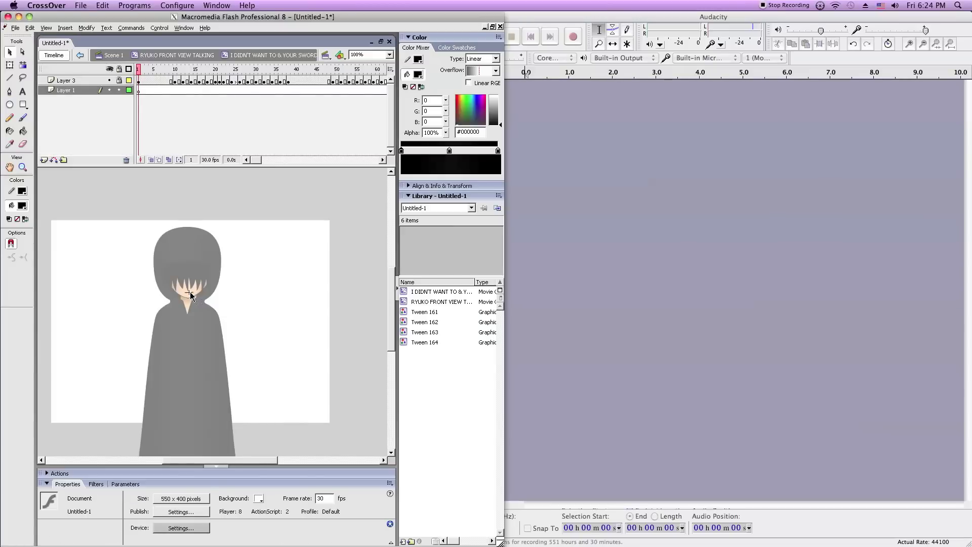
# - Play the nested clip's Layer 1 timeline, then rewind it to frame 1
pyautogui.click(141, 75)
pyautogui.press('Return')
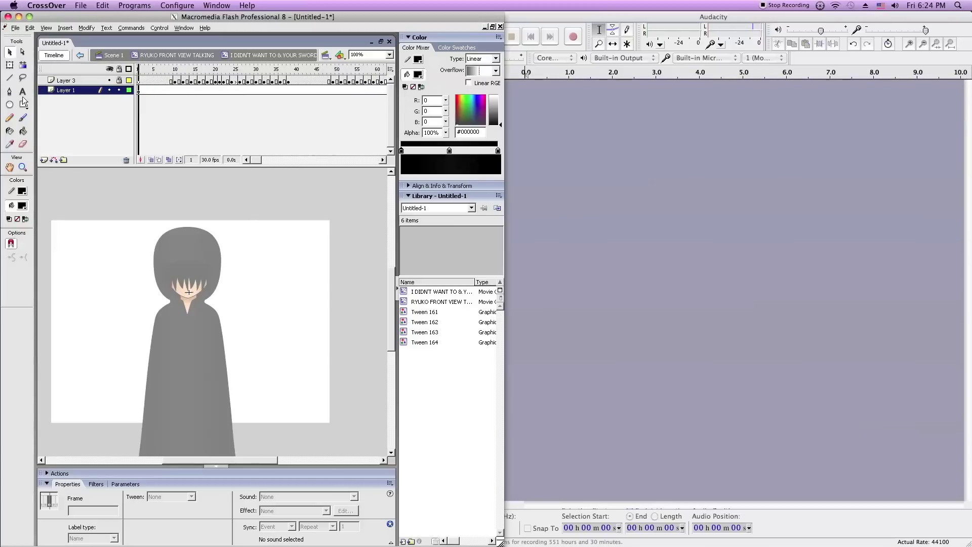
pyautogui.hotkey('ctrl', 'alt', 'r')
# - In Audacity, record a roughly seven-second spoken voice line on a new mono track
pyautogui.click(619, 199)
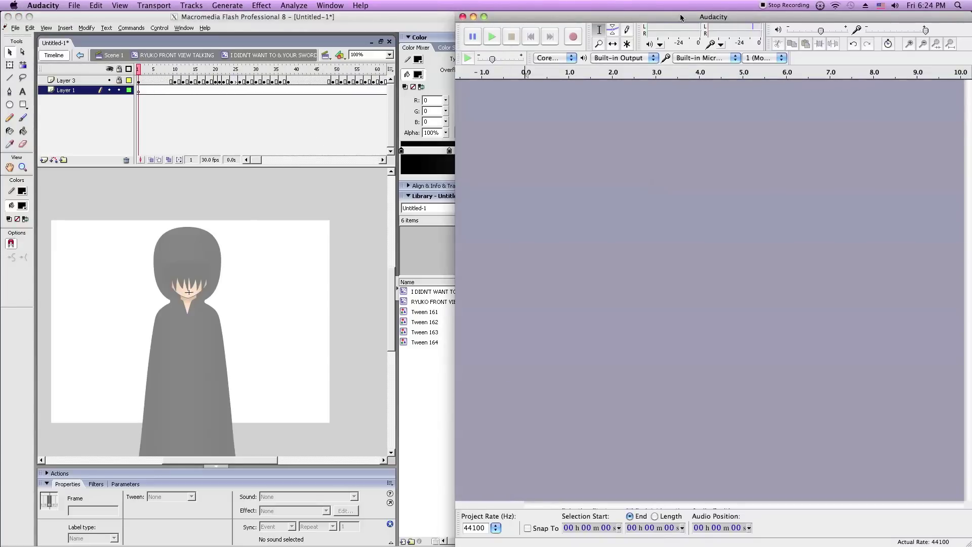
pyautogui.click(574, 40)
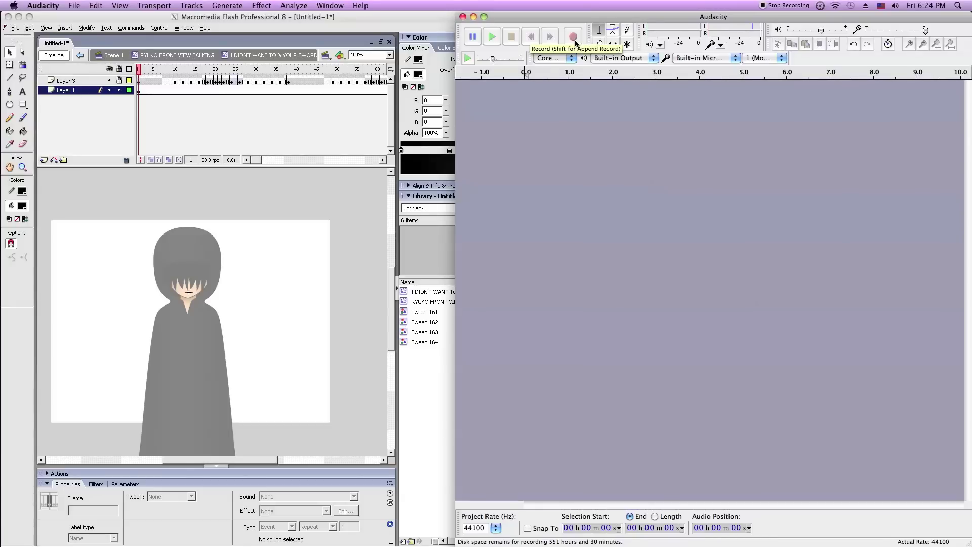
pyautogui.click(574, 39)
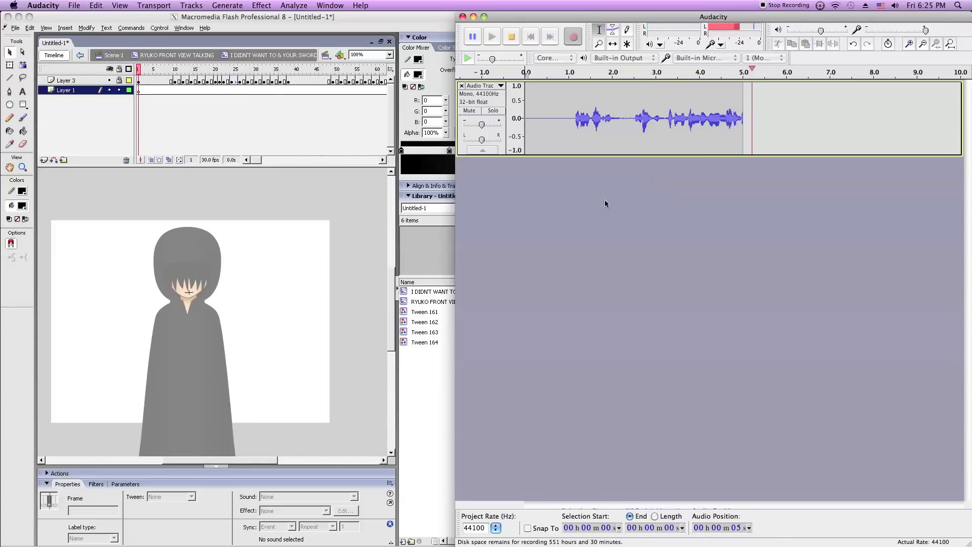
# - Stop recording and capture a Noise Removal profile from the silent first second
pyautogui.press('space')
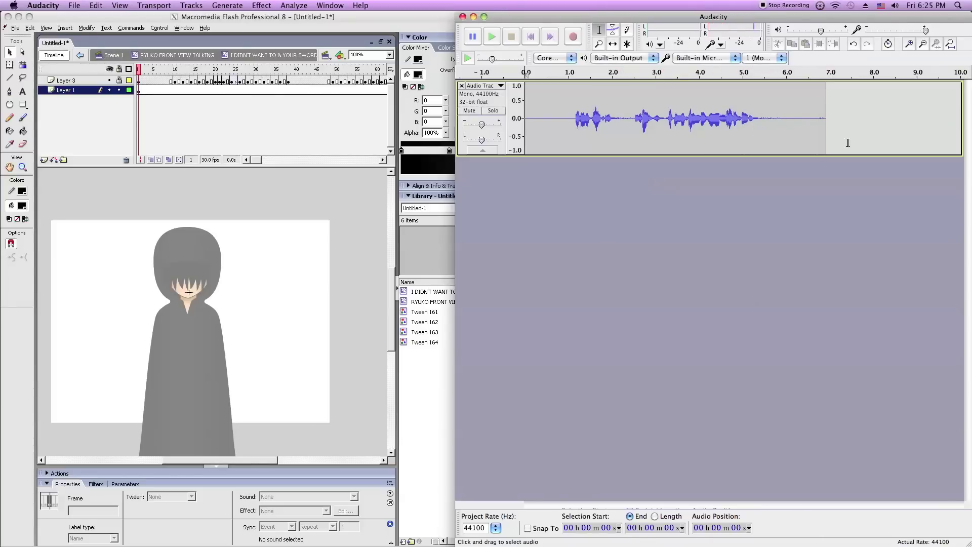
pyautogui.moveTo(874, 130); pyautogui.dragTo(781, 139)
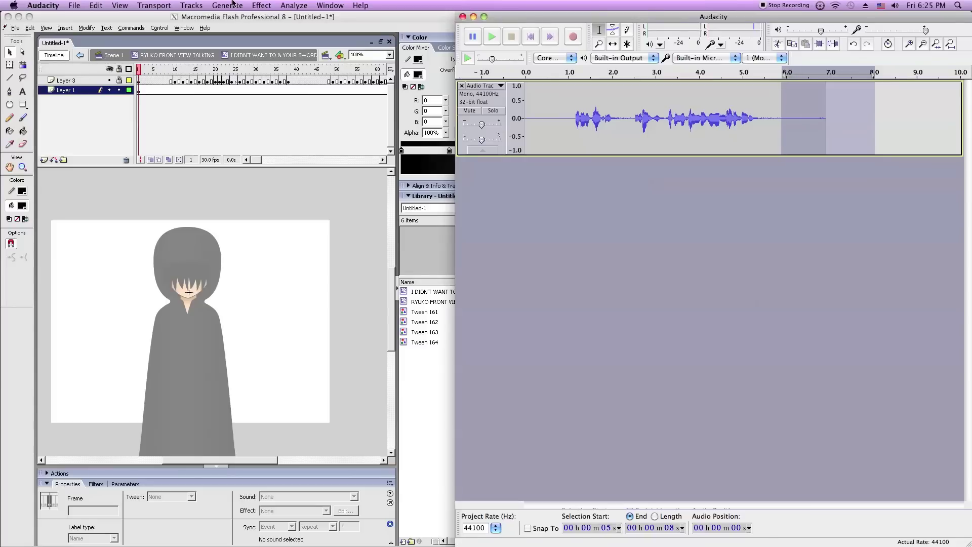
pyautogui.click(262, 5)
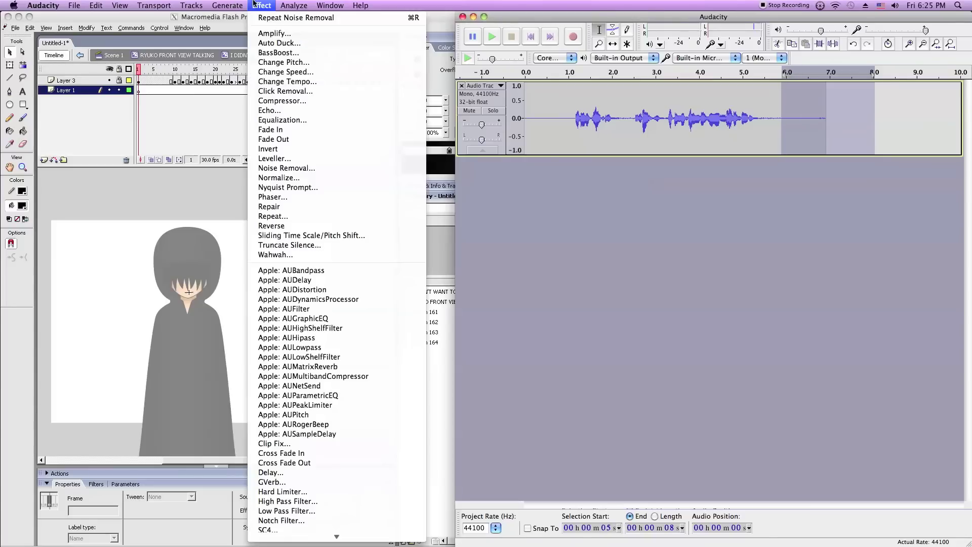
pyautogui.click(313, 171)
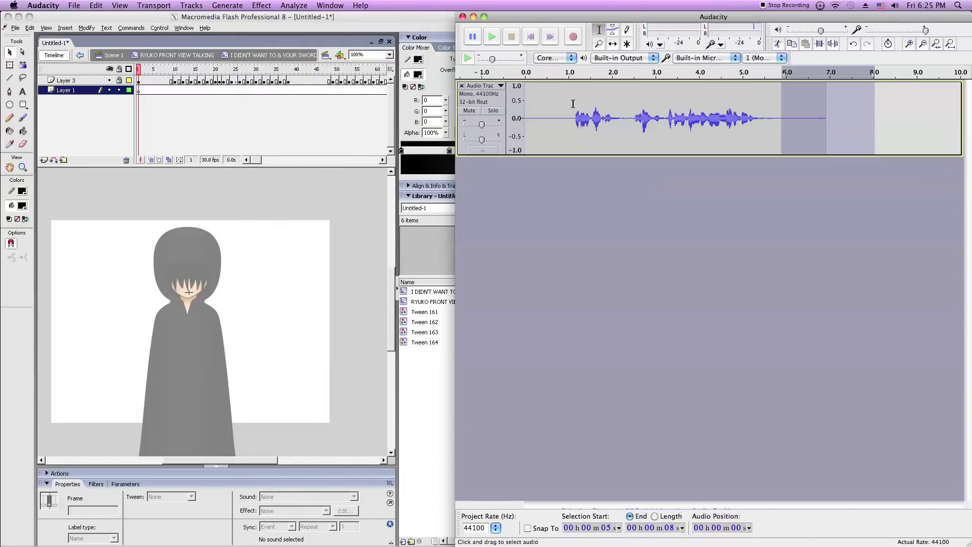
pyautogui.moveTo(575, 107); pyautogui.dragTo(507, 110)
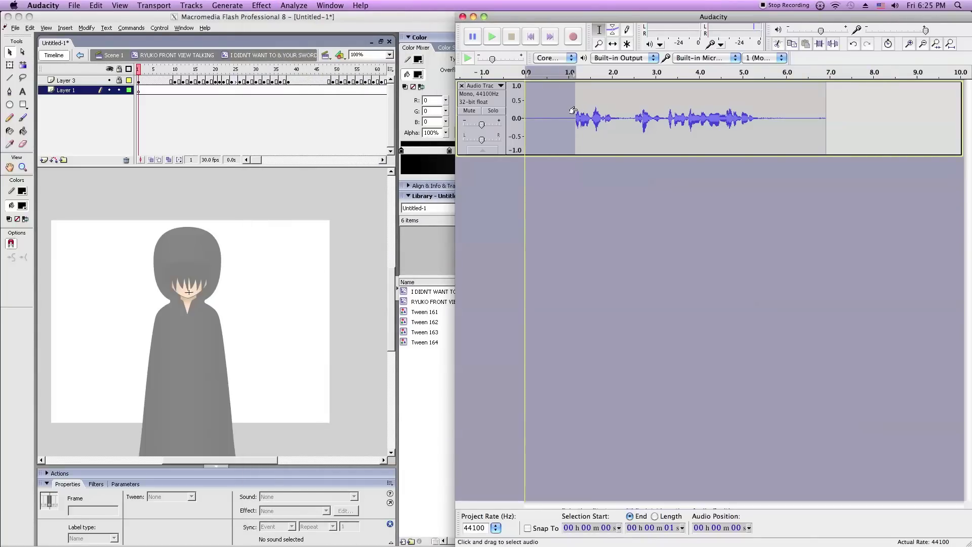
pyautogui.moveTo(573, 110); pyautogui.dragTo(572, 108)
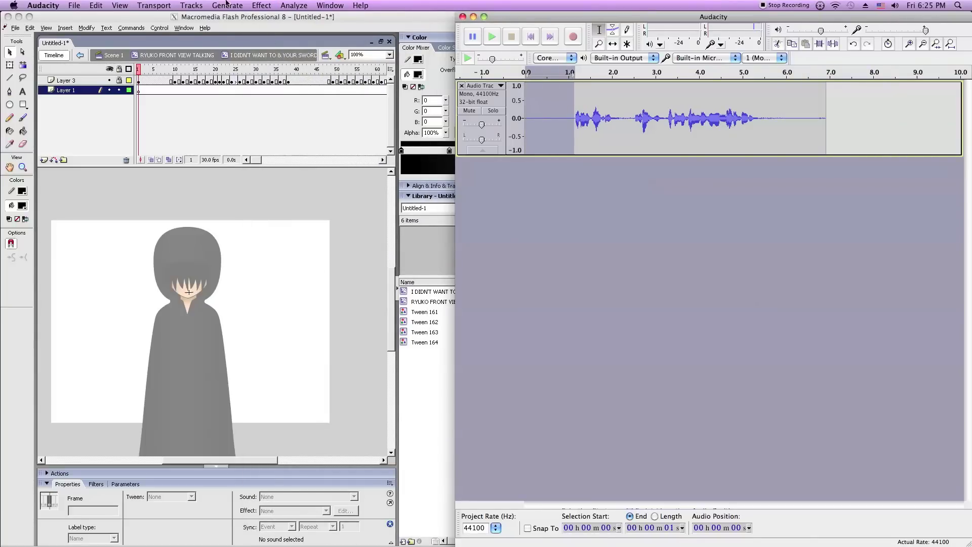
pyautogui.click(254, 5)
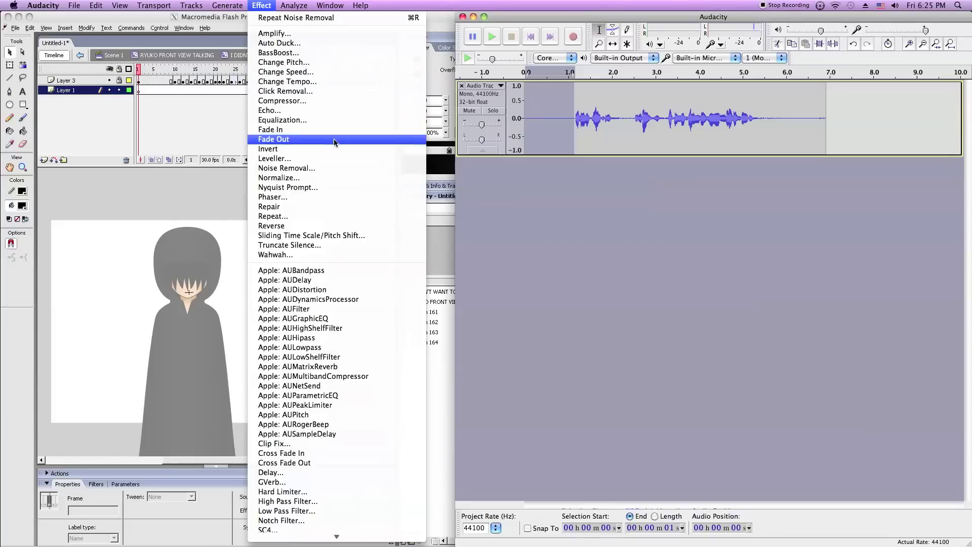
pyautogui.click(326, 167)
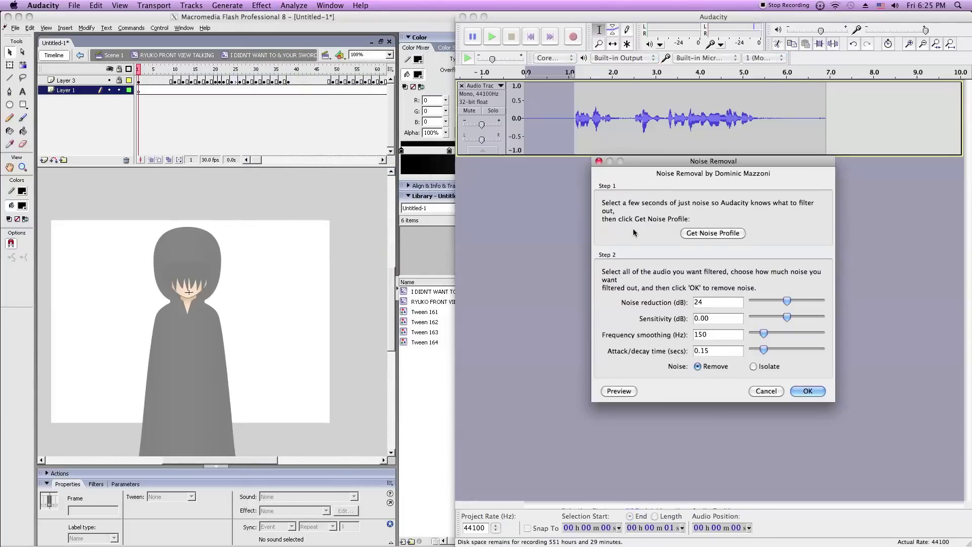
pyautogui.click(732, 232)
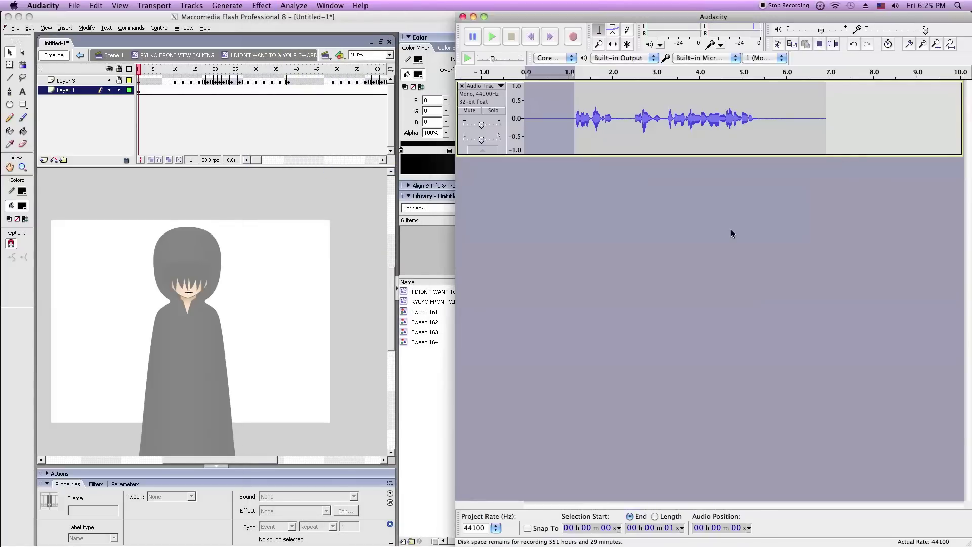
# - Apply Noise Removal to the entire voice recording
pyautogui.click(481, 102)
pyautogui.click(266, 5)
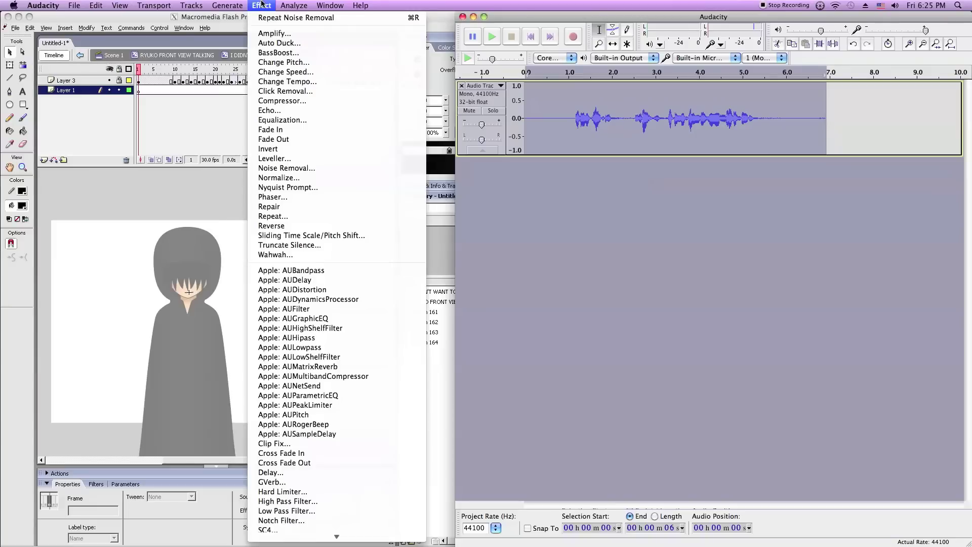
pyautogui.click(310, 169)
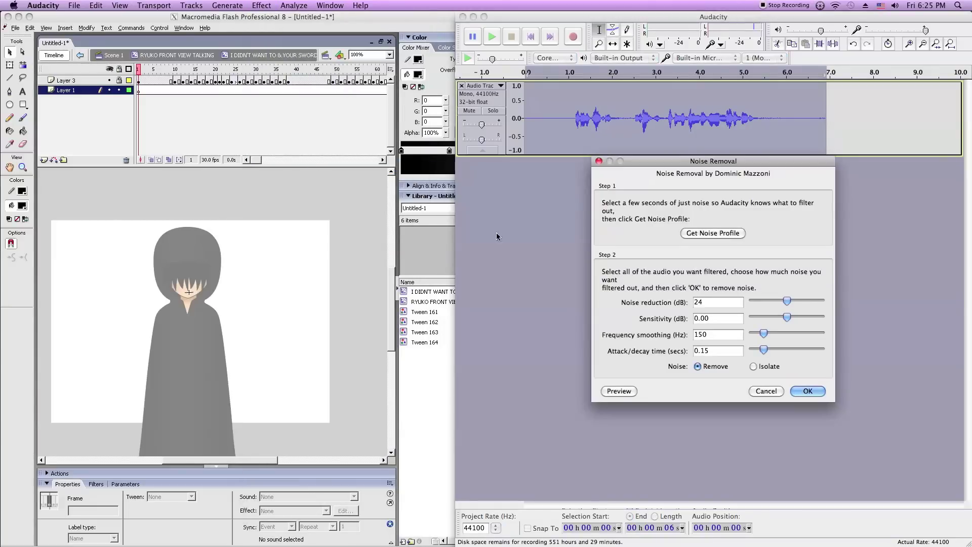
pyautogui.click(821, 395)
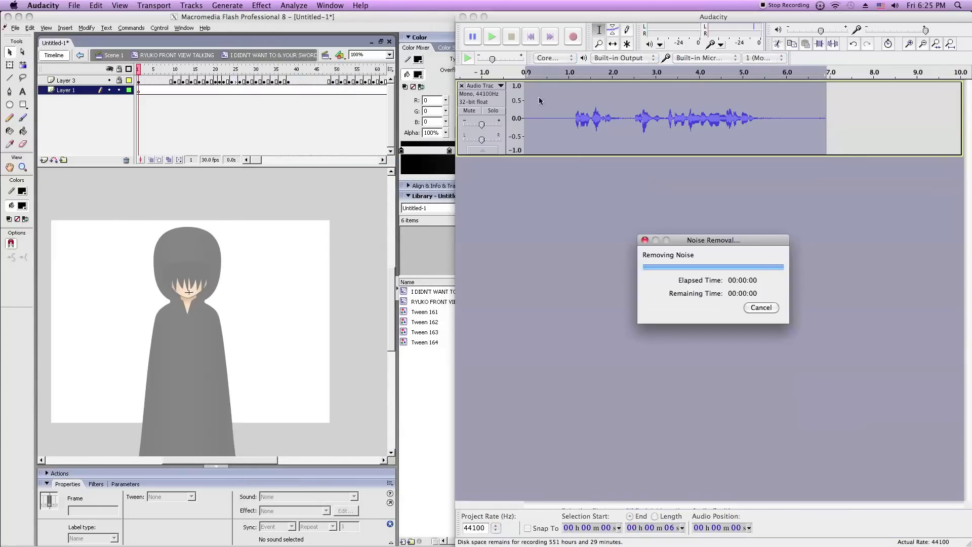
# - Amplify the voice recording by 6.9 dB
pyautogui.click(258, 5)
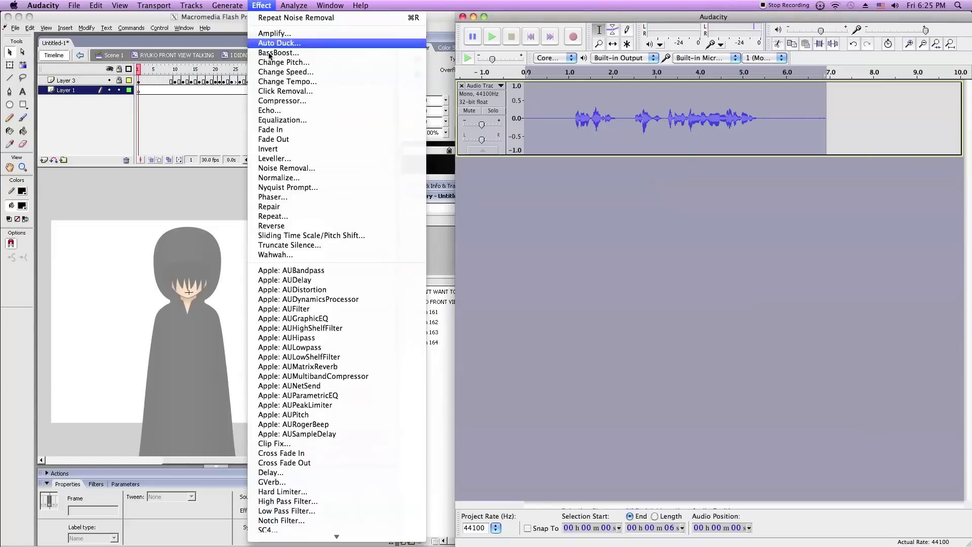
pyautogui.click(338, 69)
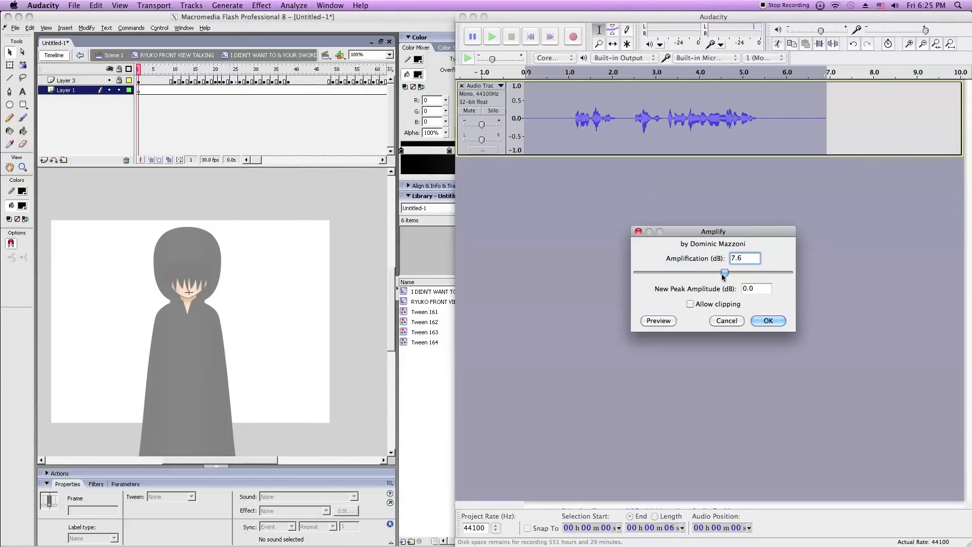
pyautogui.moveTo(726, 274); pyautogui.dragTo(725, 275)
pyautogui.click(770, 321)
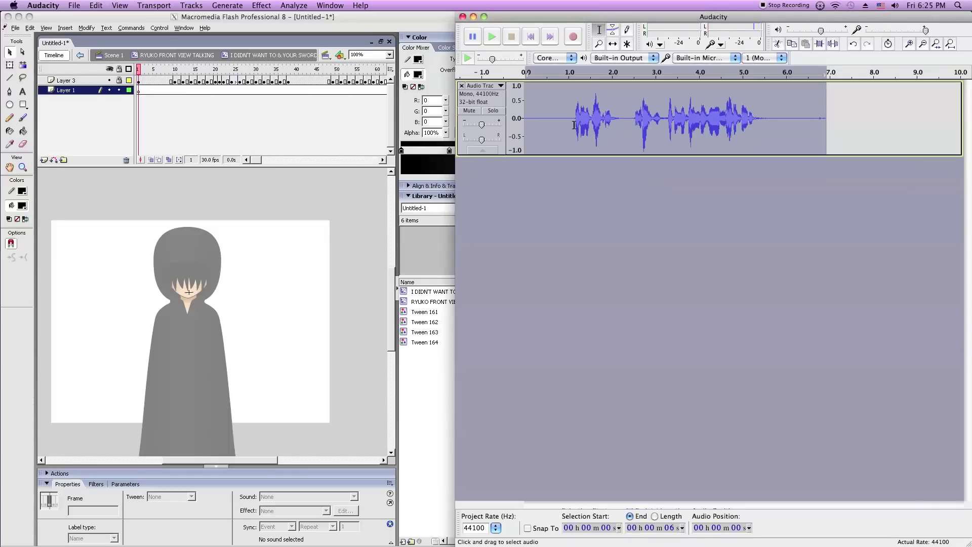
# - Capture a noise profile from the quiet tail, then select the whole track
pyautogui.moveTo(834, 121); pyautogui.dragTo(771, 143)
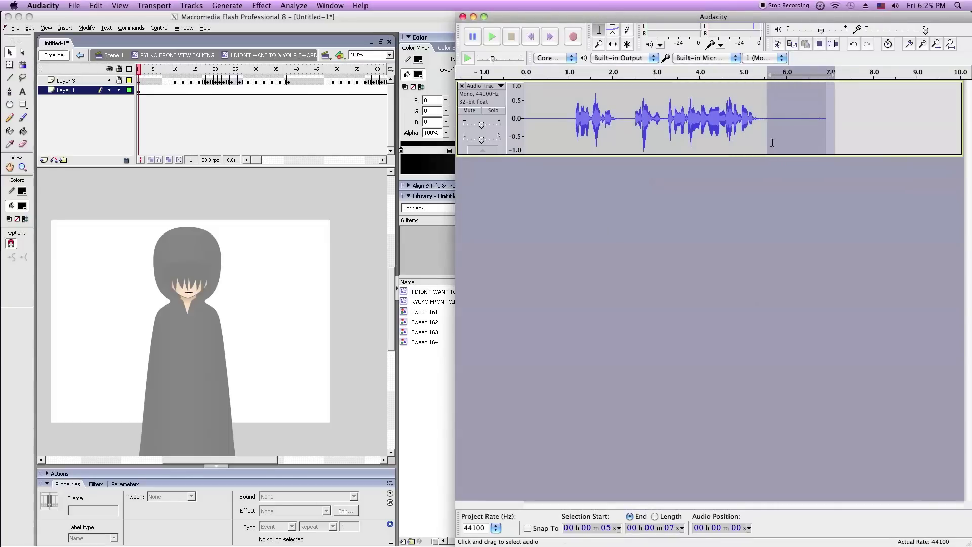
pyautogui.click(260, 6)
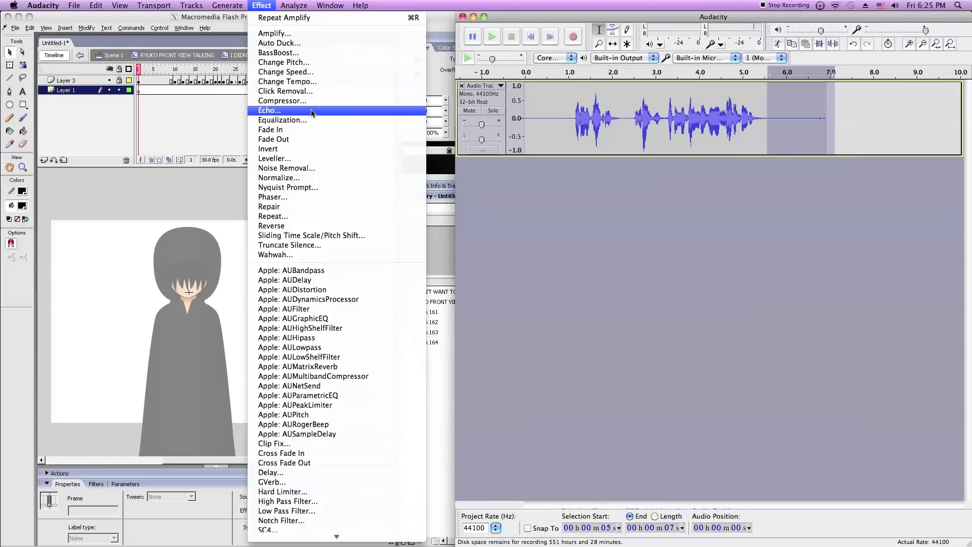
pyautogui.click(321, 170)
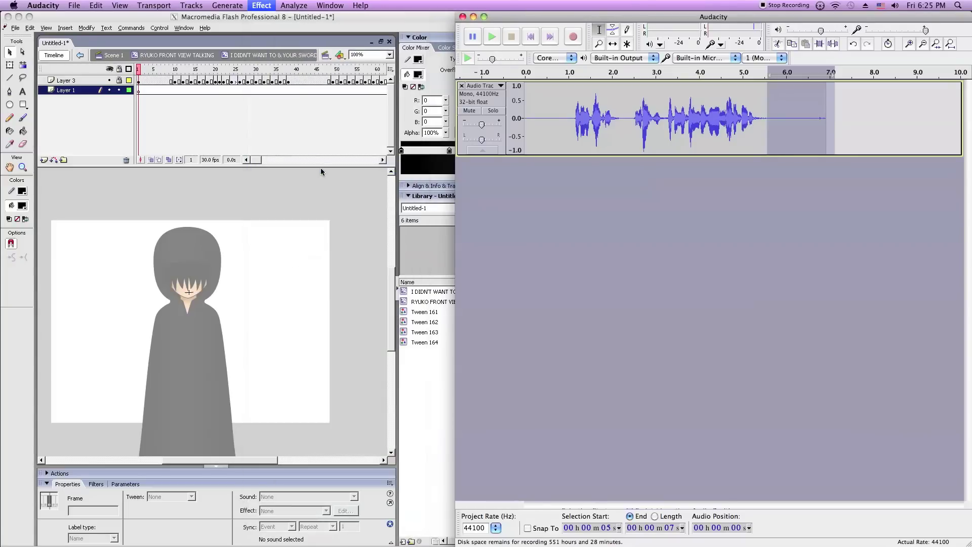
pyautogui.click(687, 229)
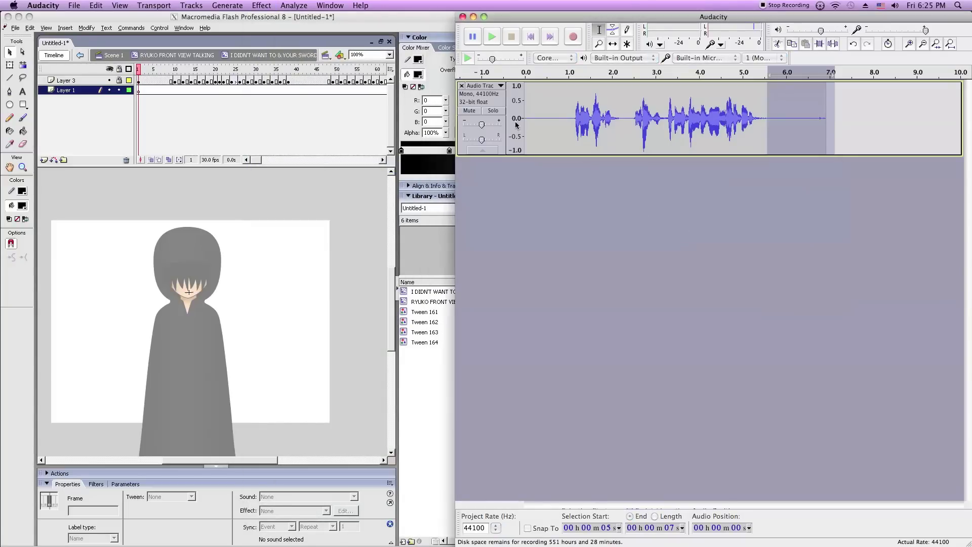
pyautogui.click(494, 103)
# - Apply Noise Removal to the whole voice track
pyautogui.click(261, 5)
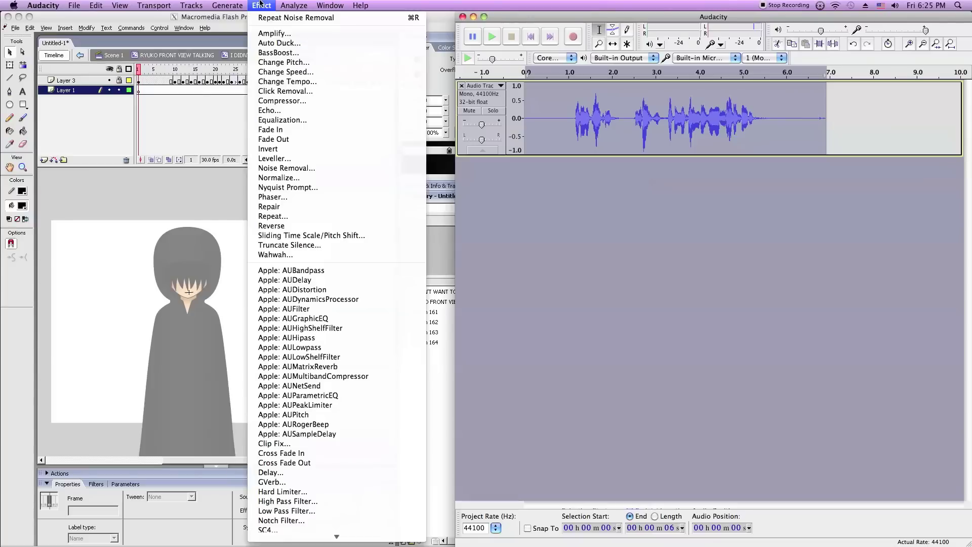
pyautogui.click(286, 168)
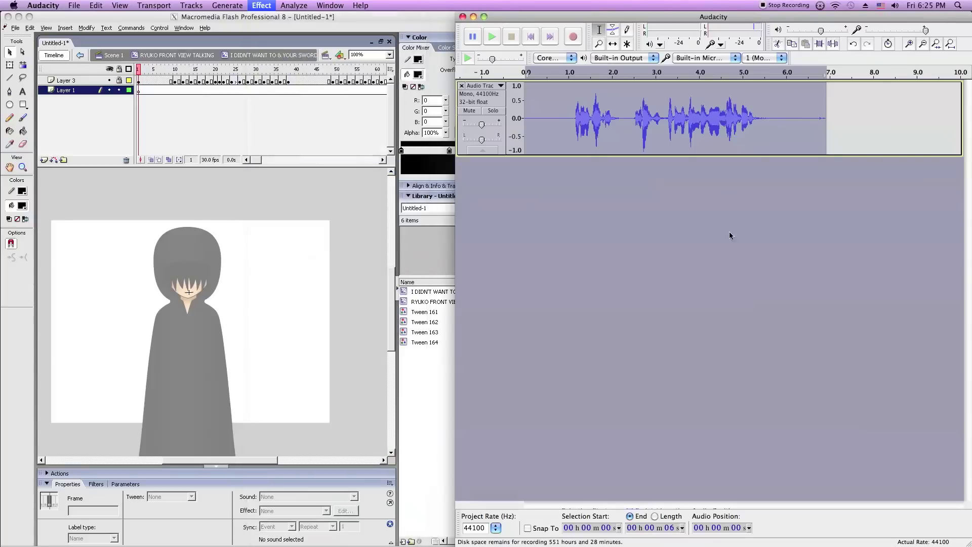
pyautogui.click(809, 389)
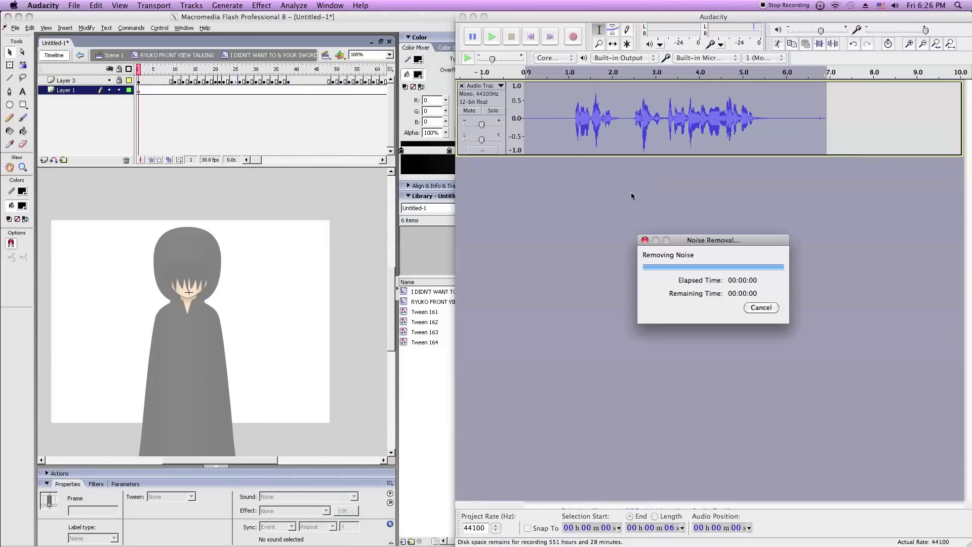
# - Delete the silence at the end and start, leaving a clip of about 4.3 seconds
pyautogui.moveTo(853, 124); pyautogui.dragTo(758, 134)
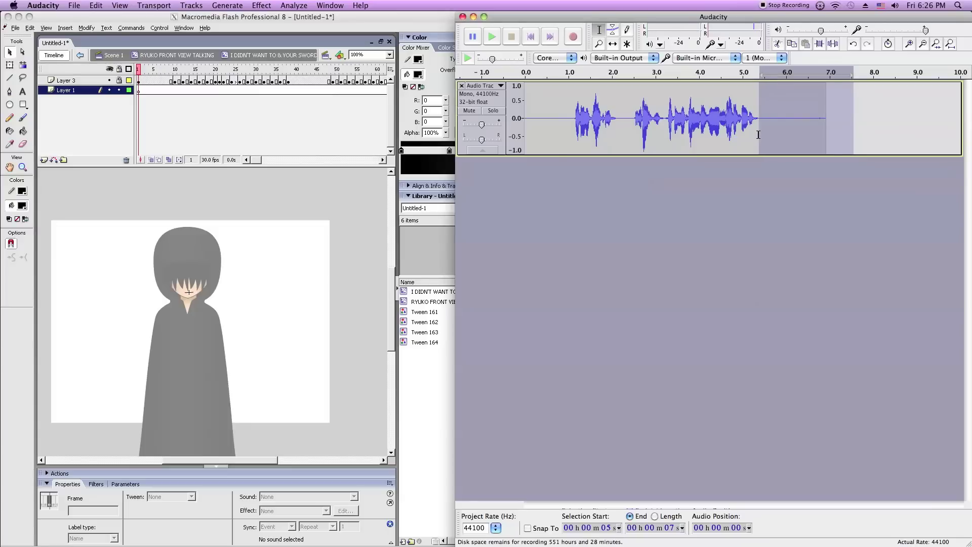
pyautogui.press('Delete')
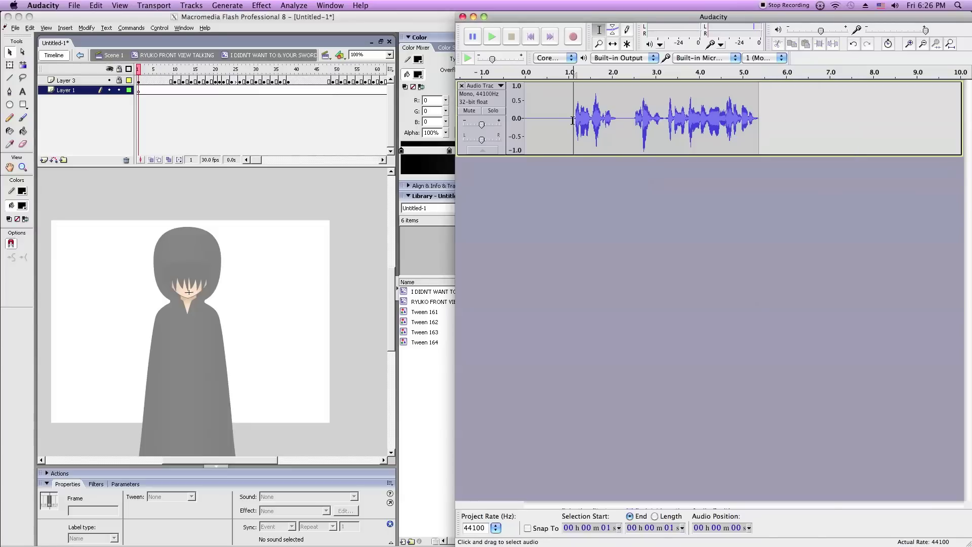
pyautogui.moveTo(572, 120); pyautogui.dragTo(481, 124)
pyautogui.moveTo(573, 139); pyautogui.dragTo(575, 139)
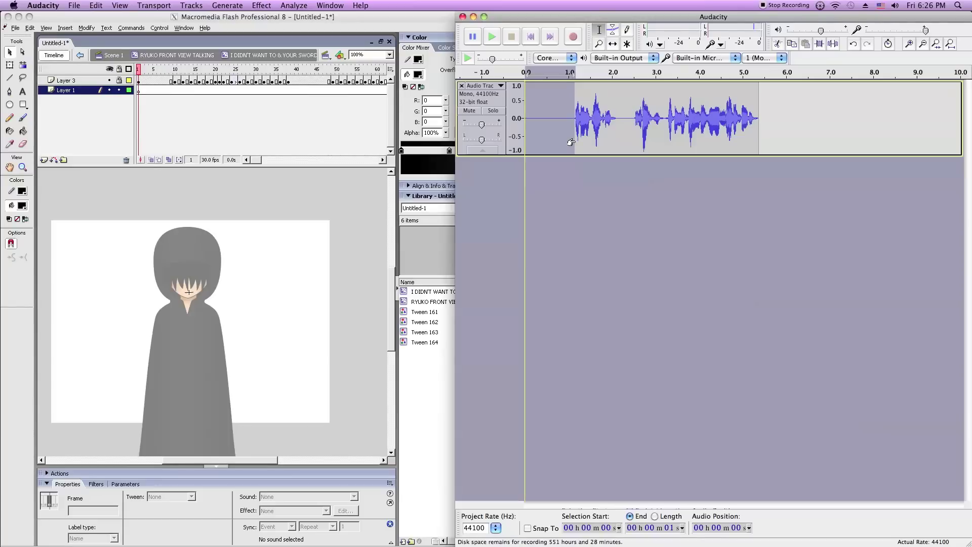
pyautogui.press('Delete')
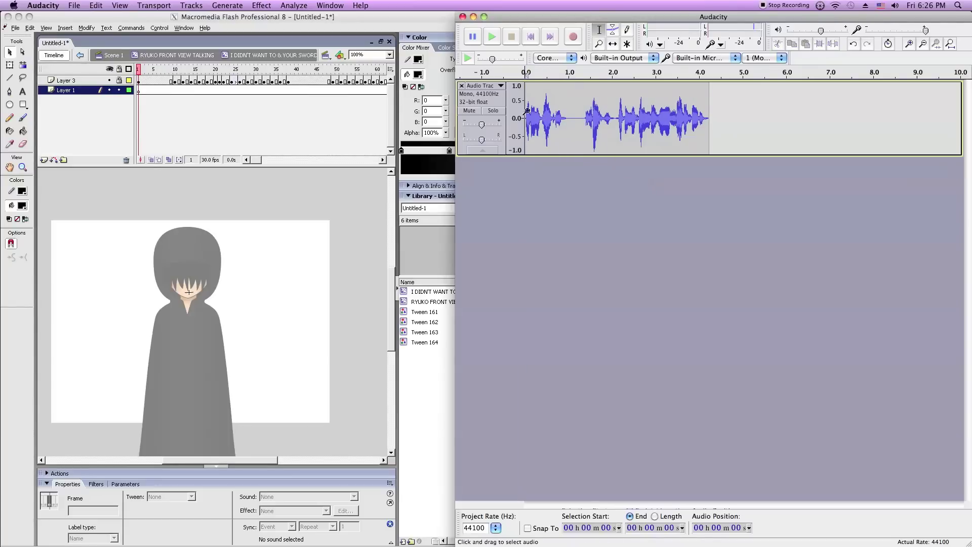
pyautogui.click(74, 5)
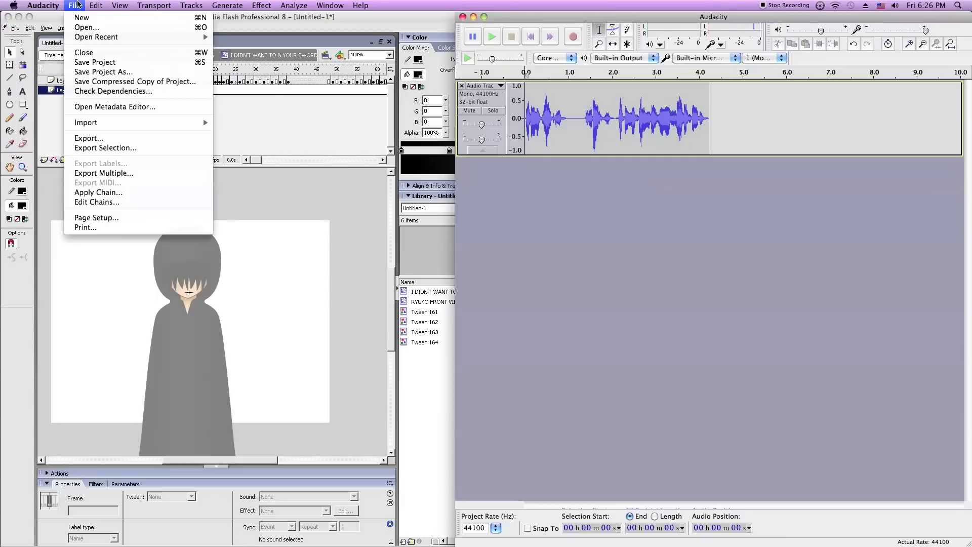
# - Export the cleaned recording as MP3, replacing AUDIO.mp3 in the TUTORIAL AUDIO folder
pyautogui.click(120, 137)
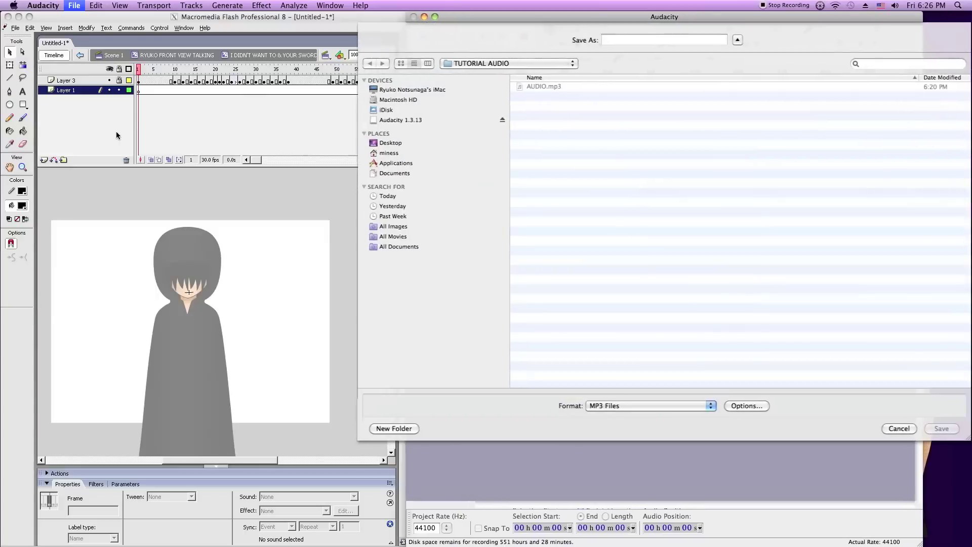
pyautogui.write('AUDIO2')
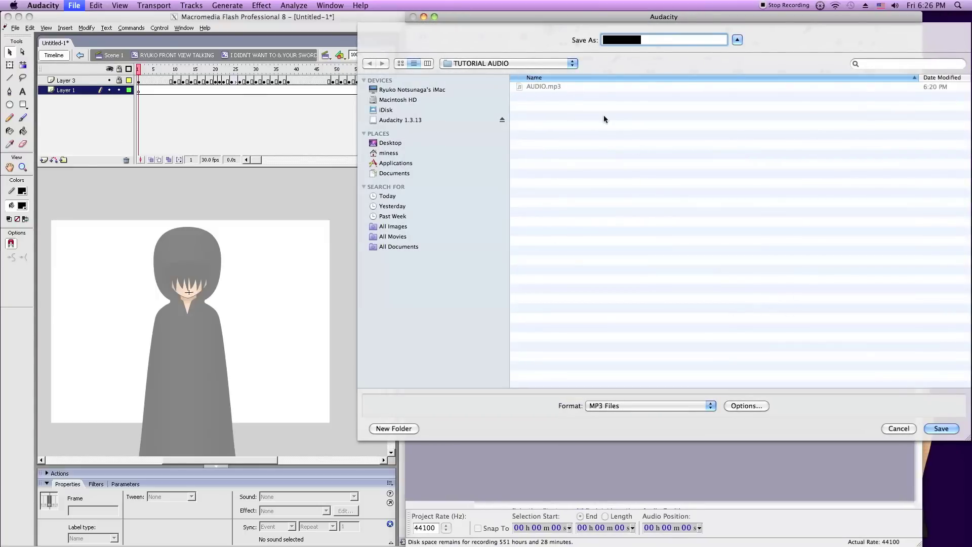
pyautogui.click(941, 428)
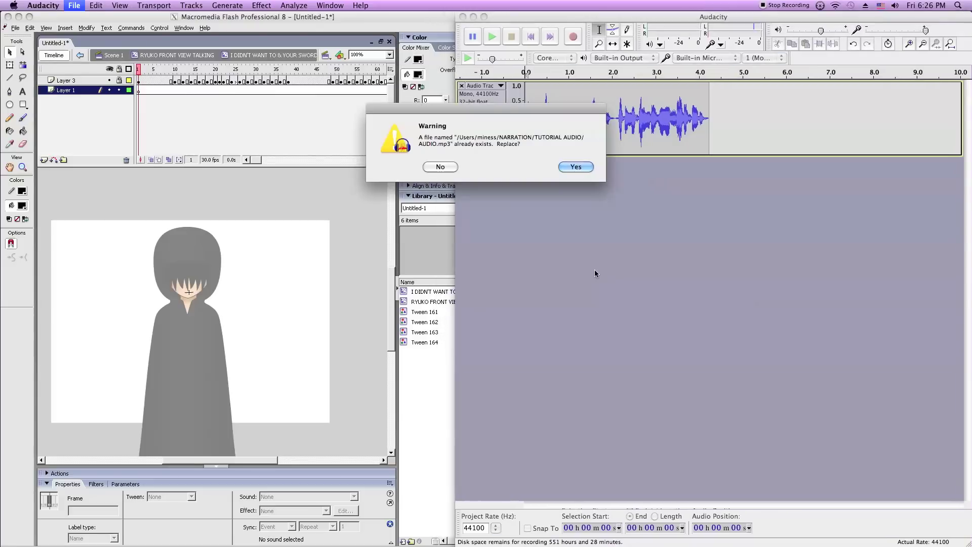
pyautogui.click(575, 167)
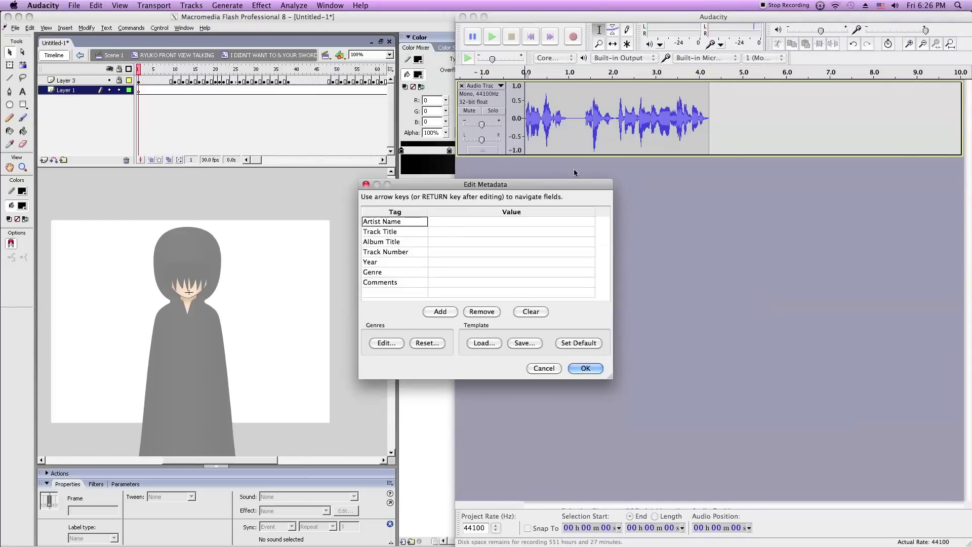
pyautogui.click(570, 367)
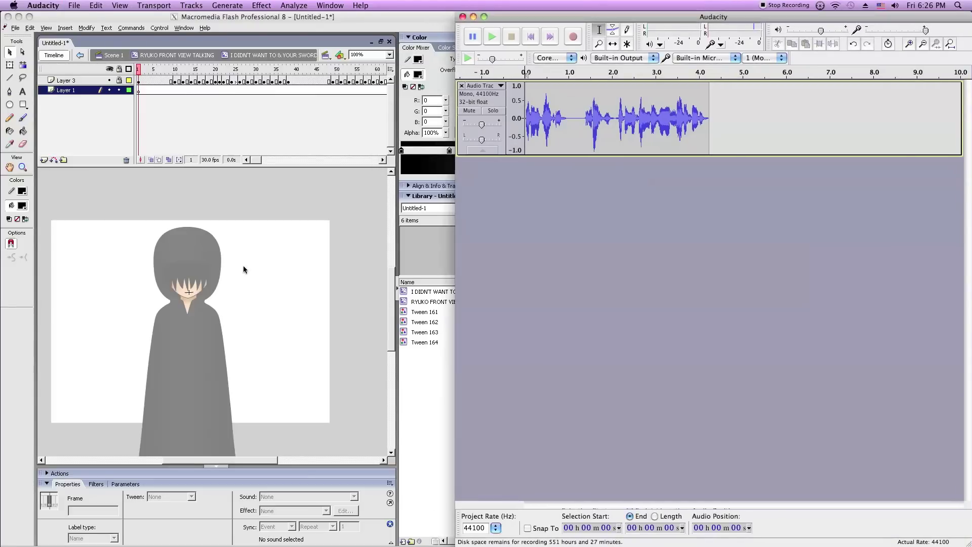
pyautogui.click(111, 232)
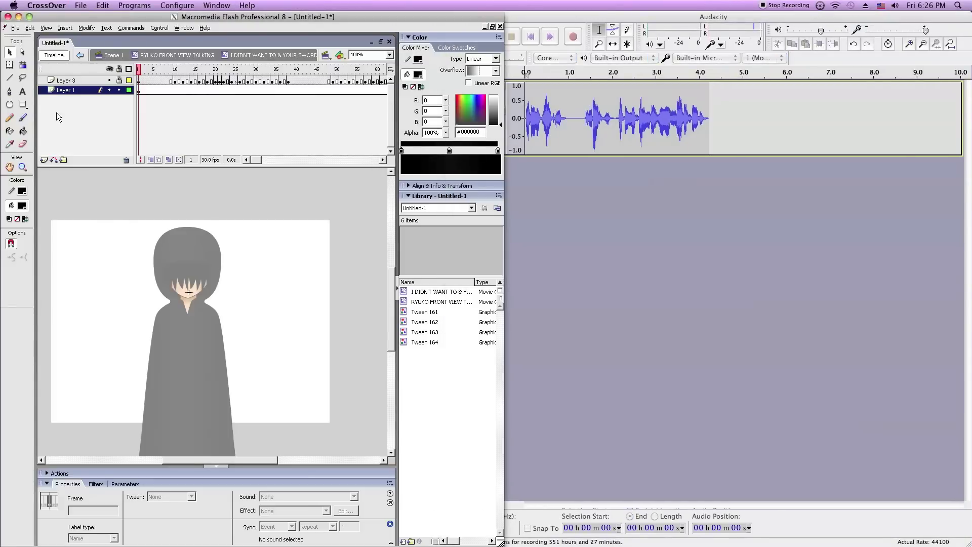
# - Import AUDIO.mp3 into the Flash Library as a sound item
pyautogui.click(17, 29)
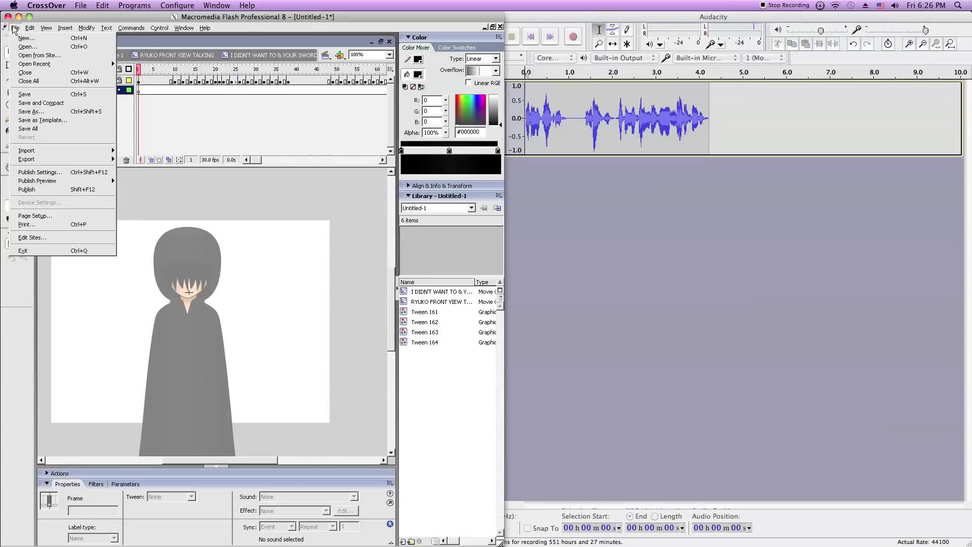
pyautogui.moveTo(48, 151)
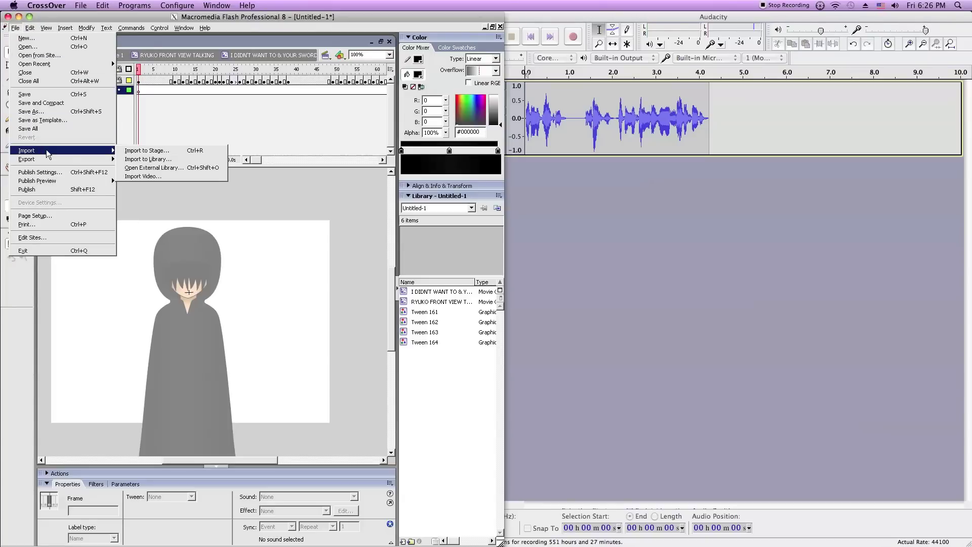
pyautogui.click(177, 161)
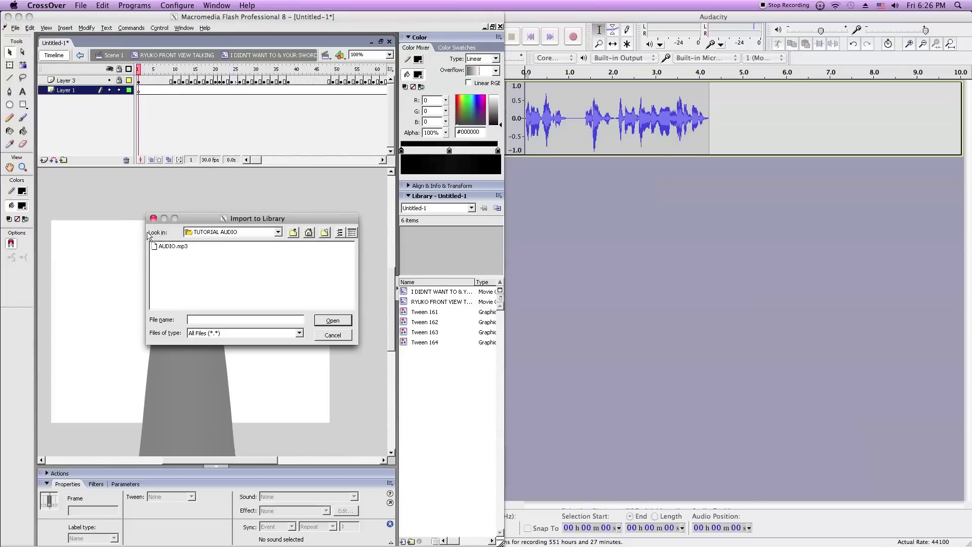
pyautogui.doubleClick(163, 246)
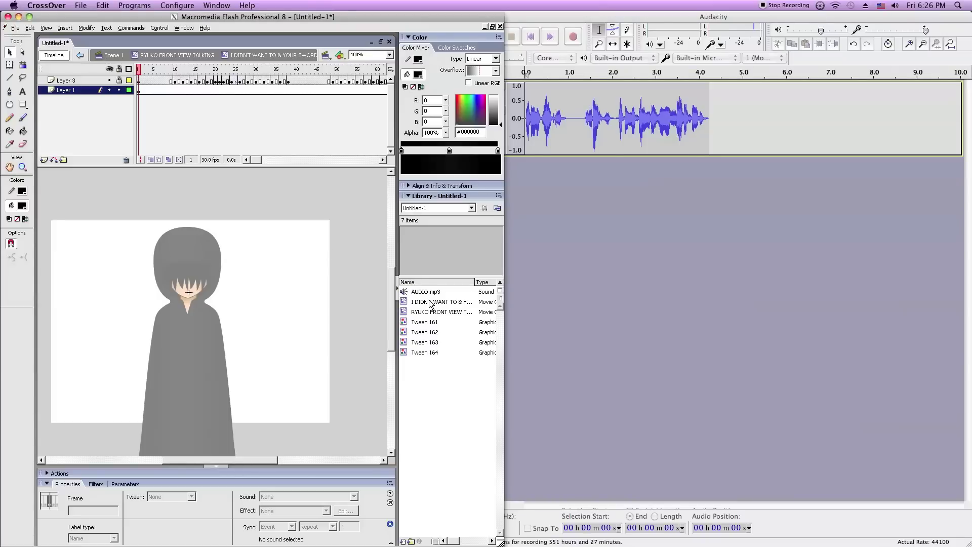
# - Place AUDIO.mp3 on Layer 1 starting at frame 6, then return to the character symbol
pyautogui.moveTo(429, 293); pyautogui.dragTo(189, 306)
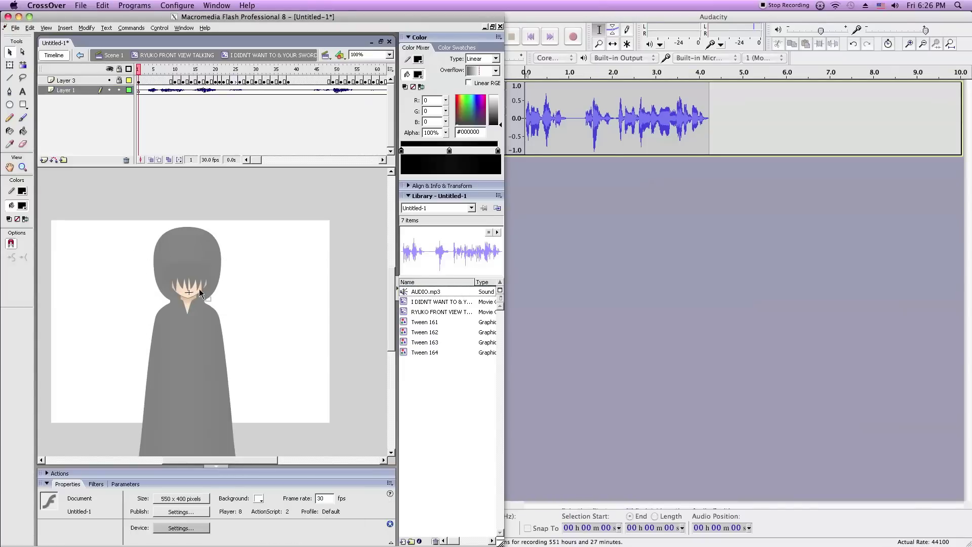
pyautogui.click(139, 89)
pyautogui.moveTo(140, 92); pyautogui.dragTo(162, 94)
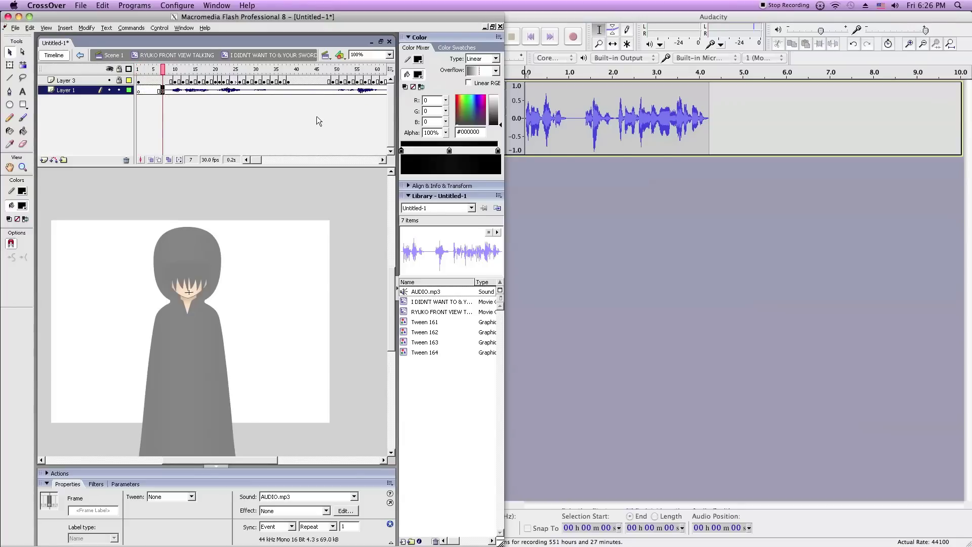
pyautogui.click(232, 111)
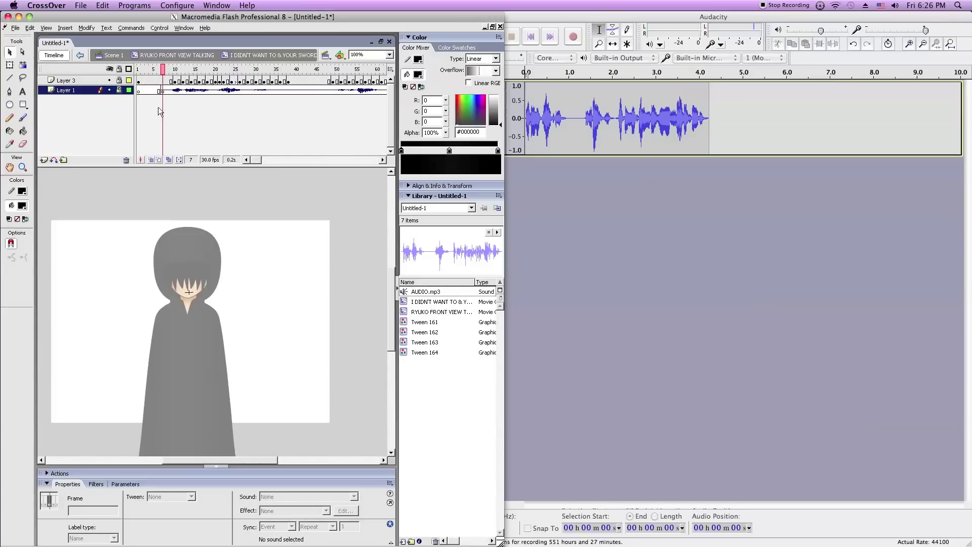
pyautogui.doubleClick(239, 202)
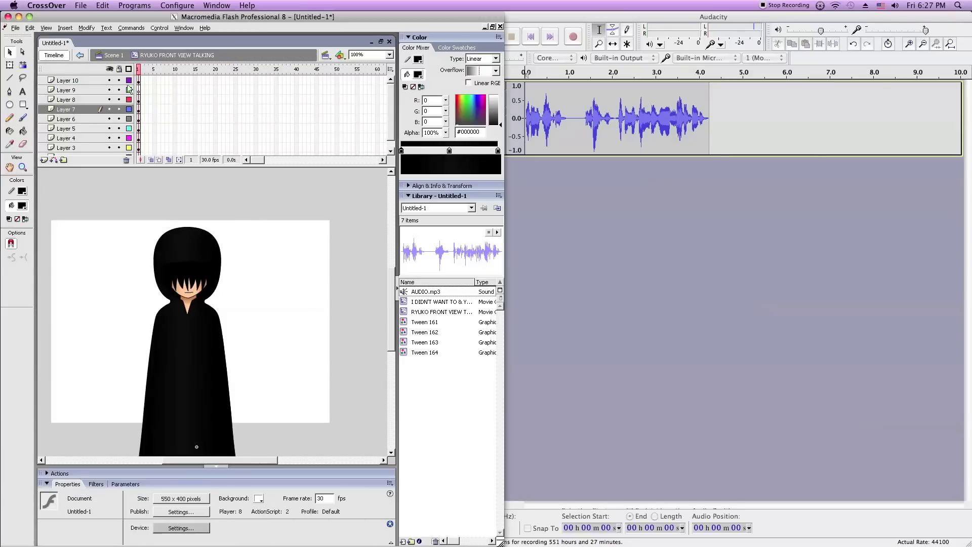
# - Return to the Scene 1 timeline and lock Layer 1
pyautogui.doubleClick(99, 208)
pyautogui.click(99, 208)
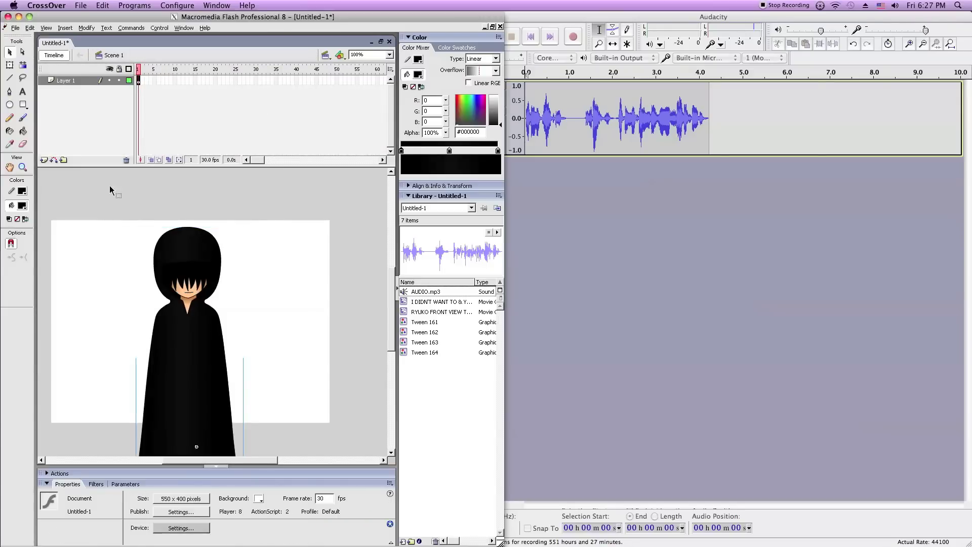
pyautogui.click(119, 80)
pyautogui.click(228, 212)
# - Test Scene 1 with its voice sound, then close the SWF preview window
pyautogui.click(151, 27)
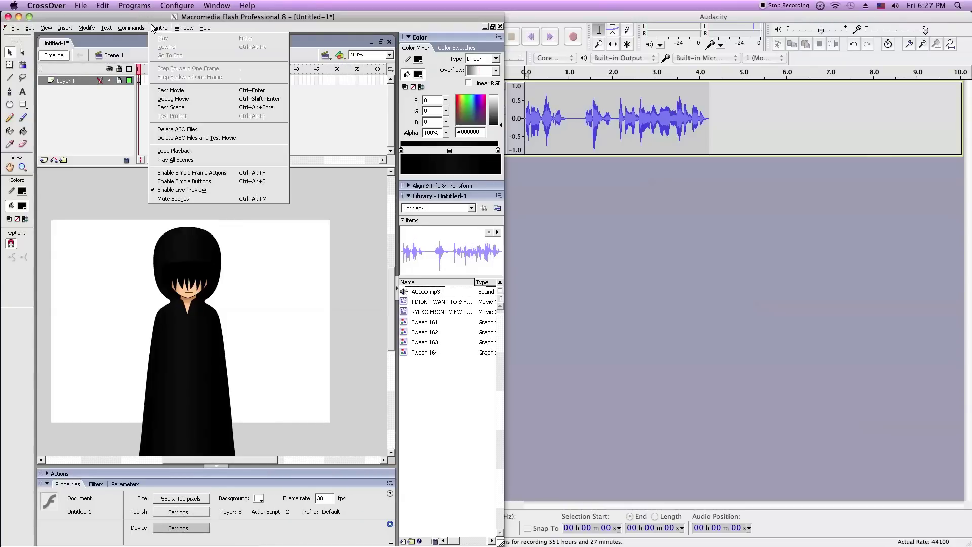
pyautogui.click(178, 107)
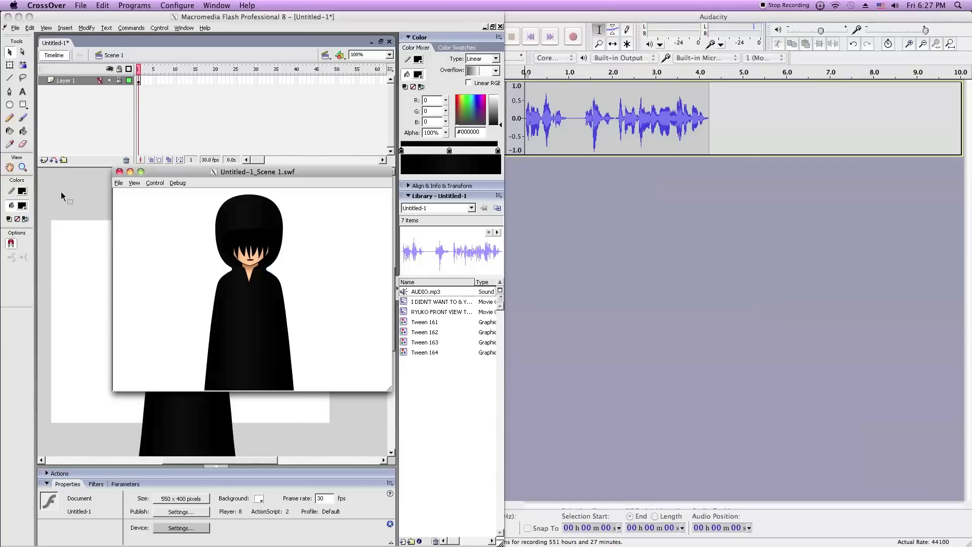
pyautogui.click(120, 172)
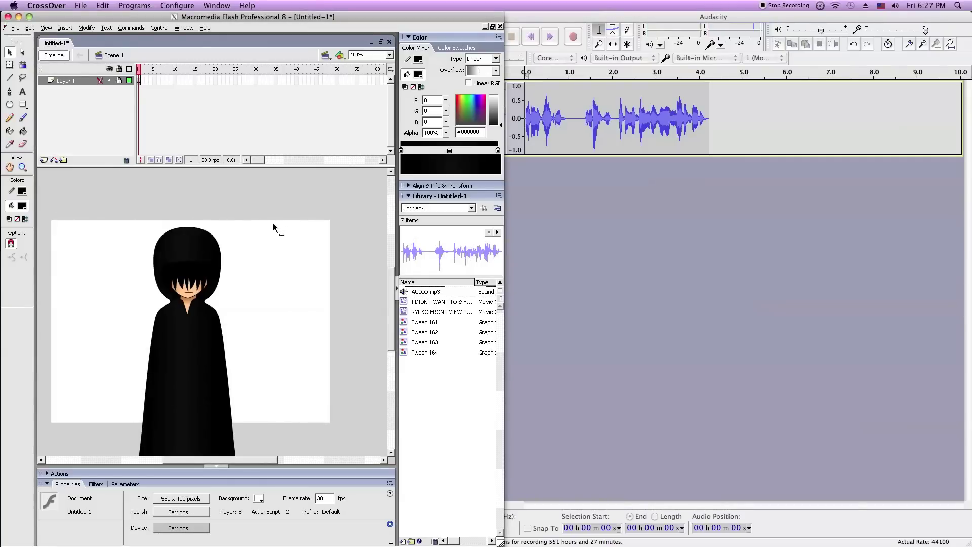